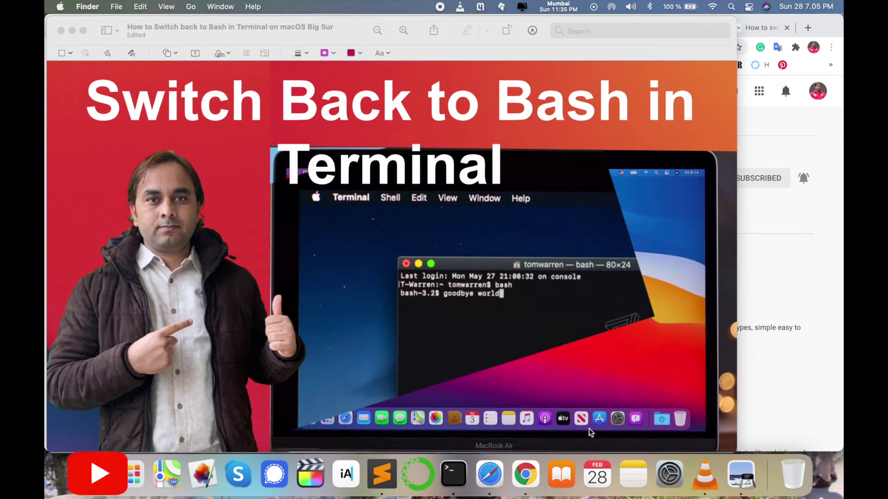
# Move past the Preview thumbnail to the YouTube search results page in Chrome.
pyautogui.click(318, 386)
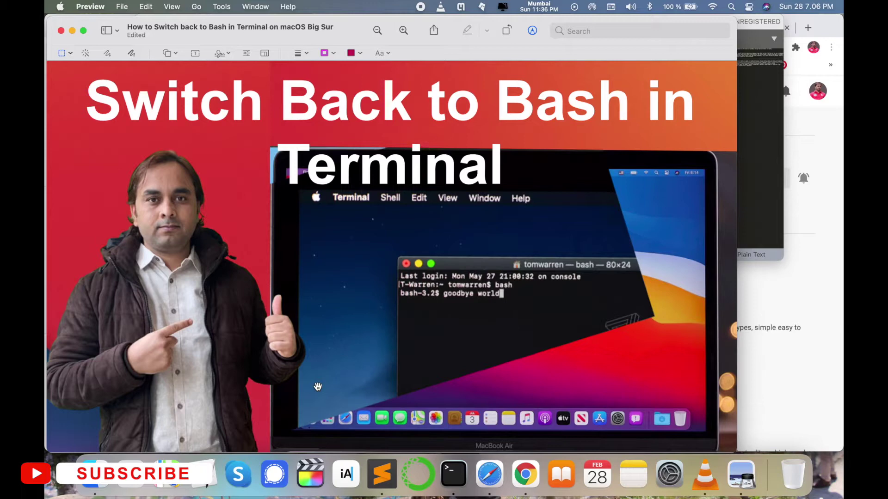
pyautogui.click(821, 350)
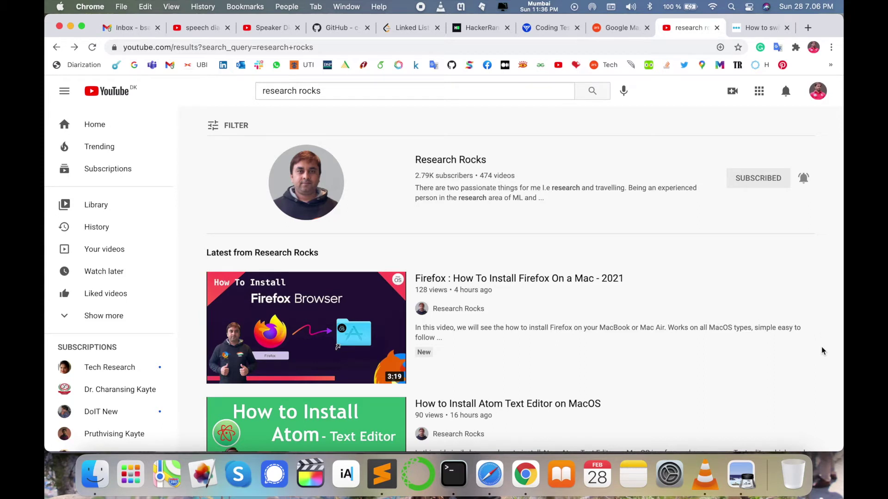
# Switch to Terminal and open a new window showing the zsh prompt.
pyautogui.press('super+Tab')
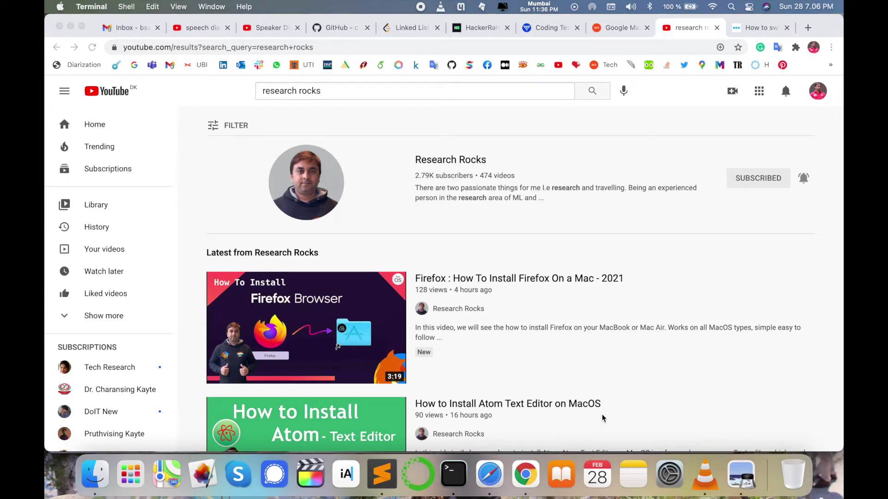
pyautogui.click(457, 480)
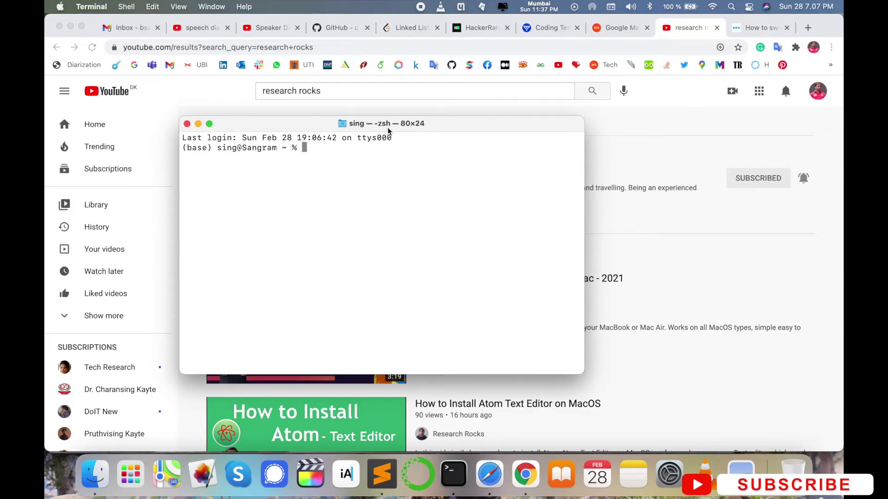
pyautogui.click(670, 473)
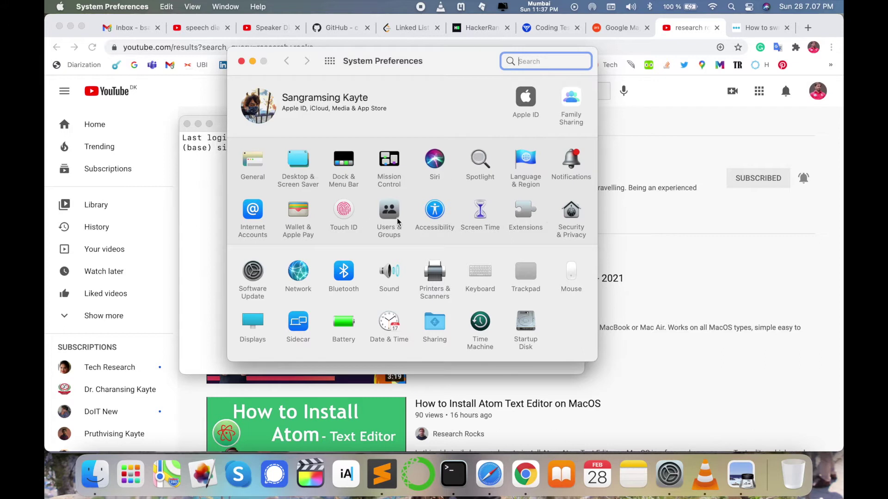
# Open Users & Groups and unlock it with the admin password.
pyautogui.click(394, 217)
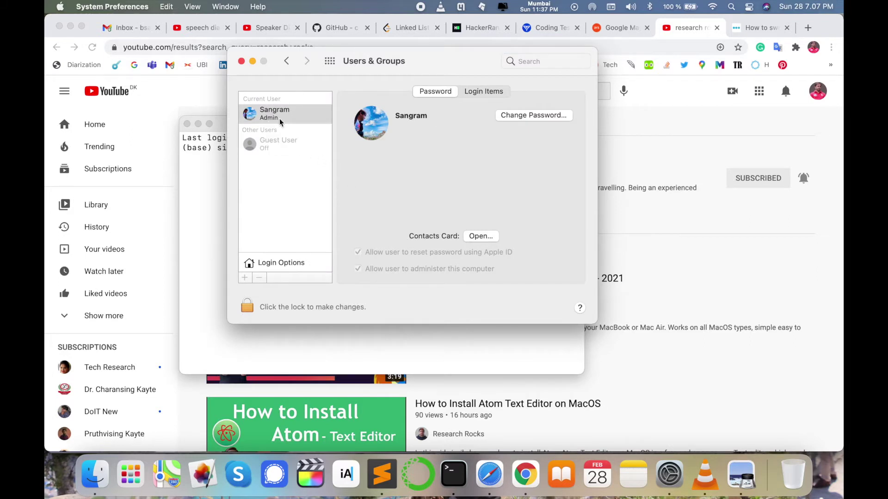
pyautogui.click(247, 307)
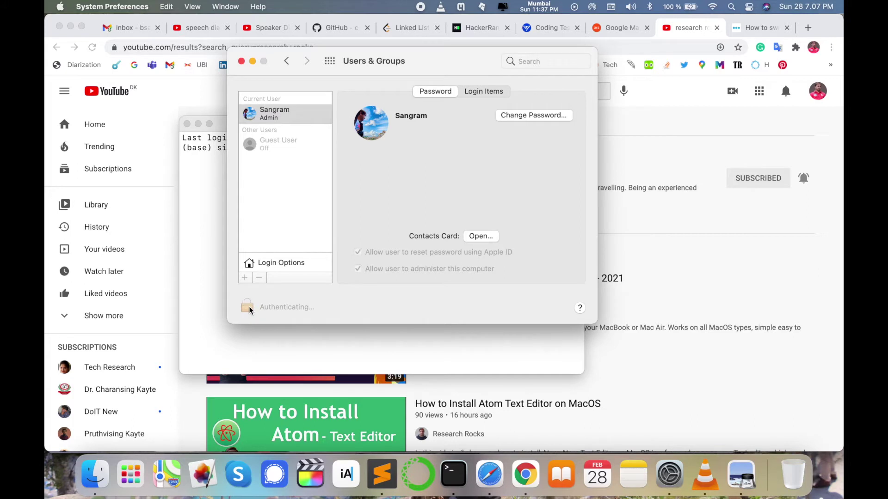
pyautogui.write('*')
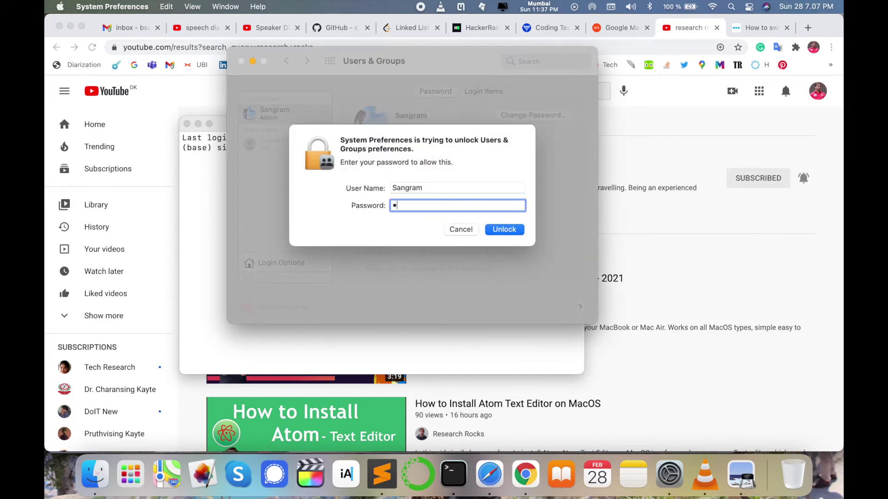
pyautogui.write('***')
pyautogui.press('Return')
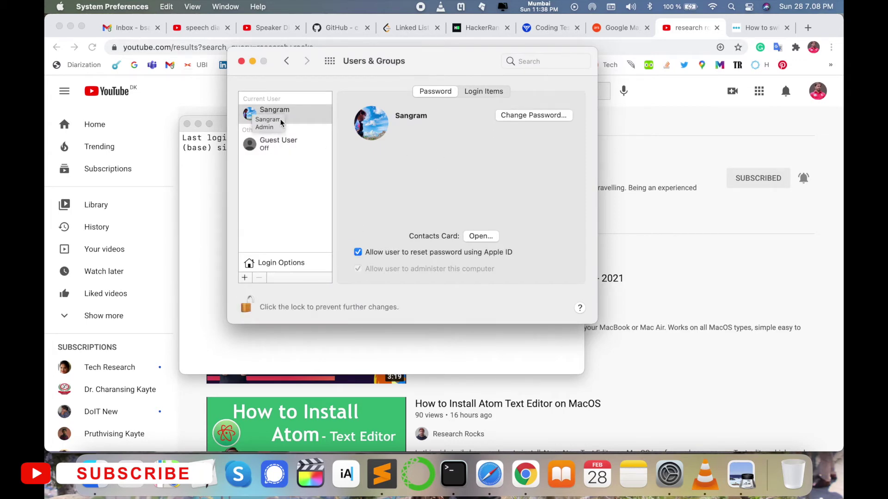
# Open Advanced Options for the current admin account.
pyautogui.click(278, 112)
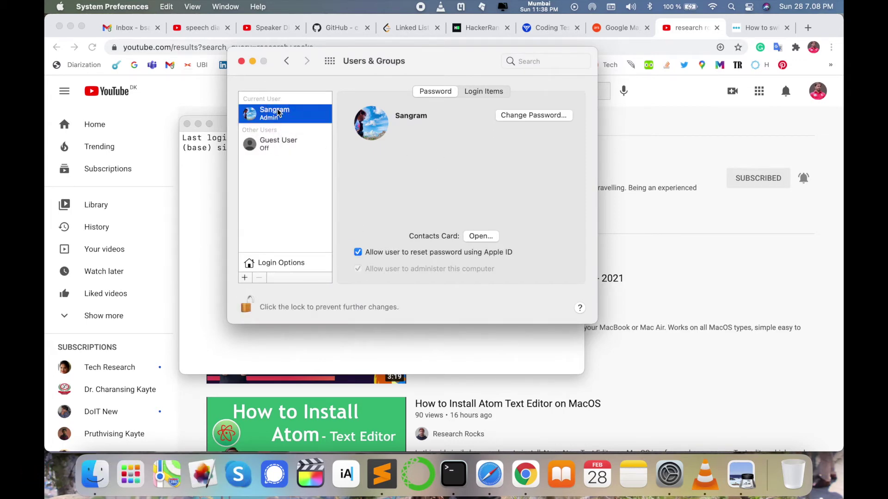
pyautogui.rightClick(277, 109)
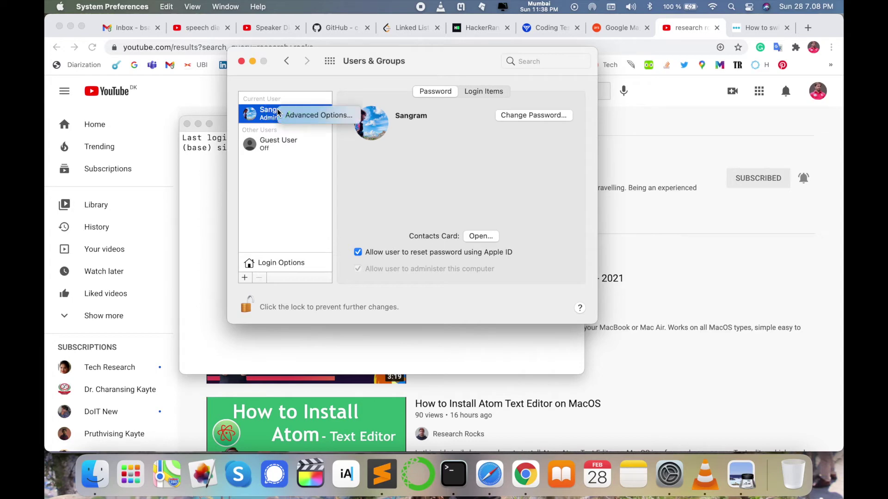
pyautogui.click(313, 116)
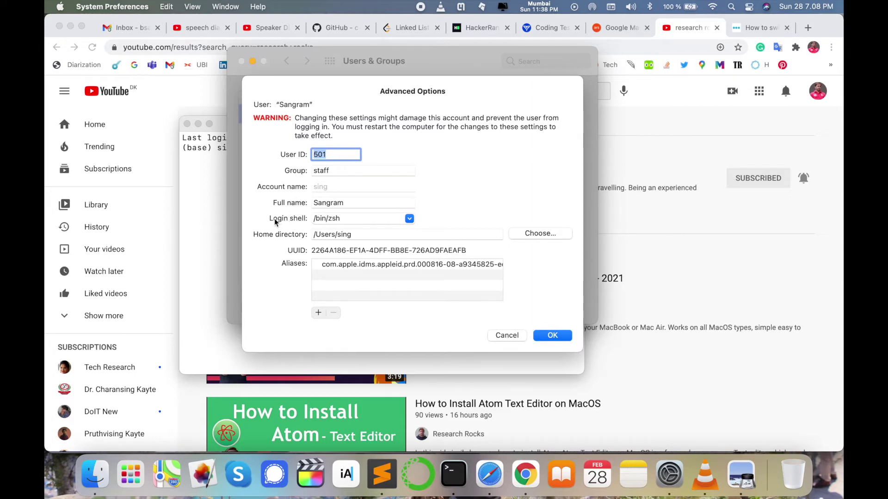
# Set the account's login shell to /bin/bash and save with OK.
pyautogui.click(407, 219)
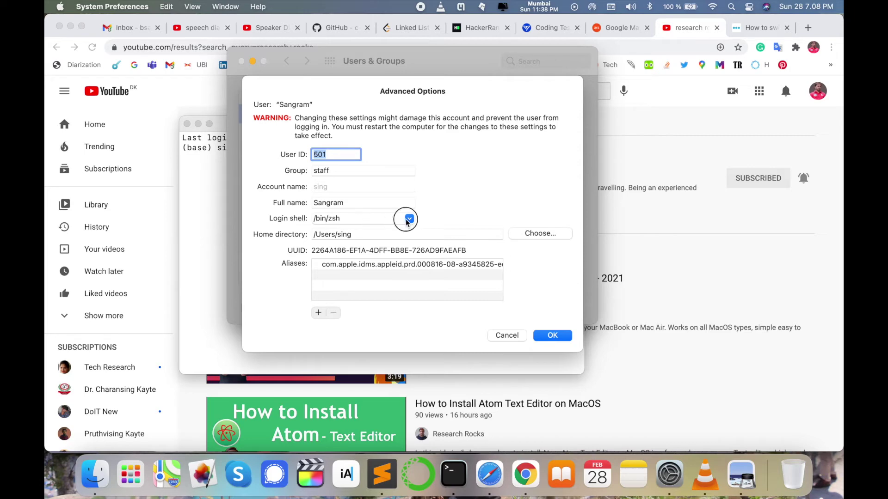
pyautogui.click(409, 220)
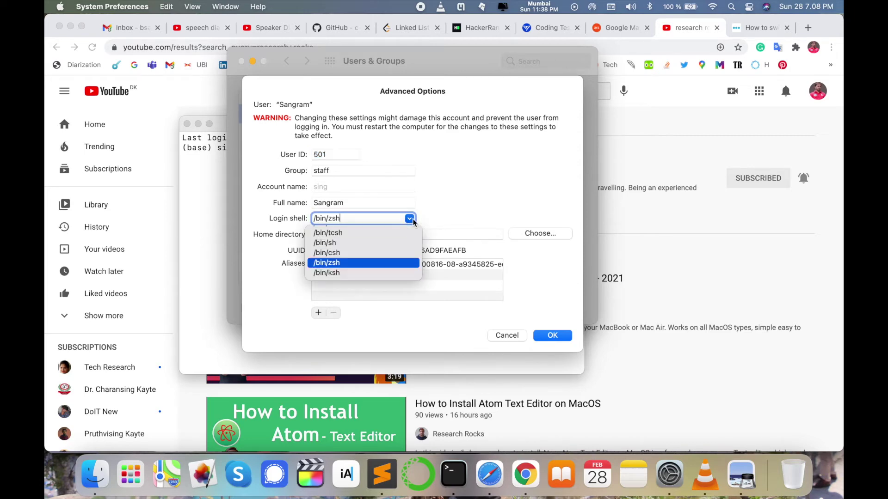
pyautogui.scroll(-1, 382, 253)
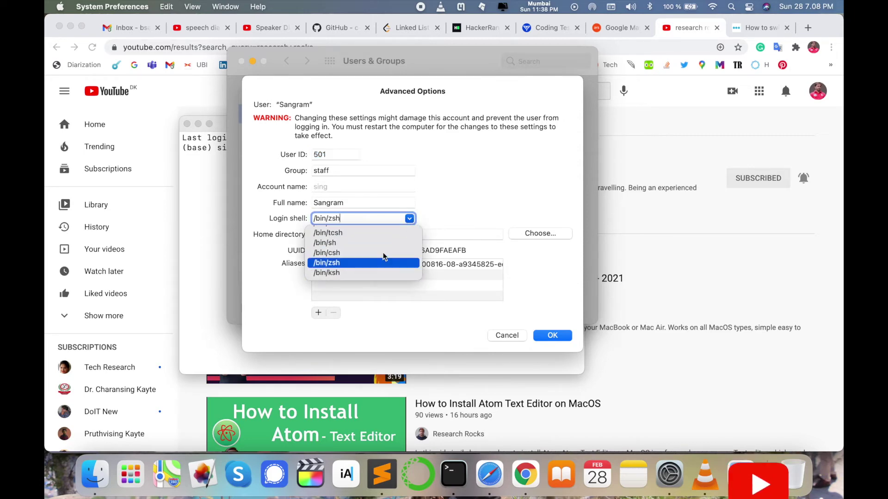
pyautogui.scroll(1, 346, 236)
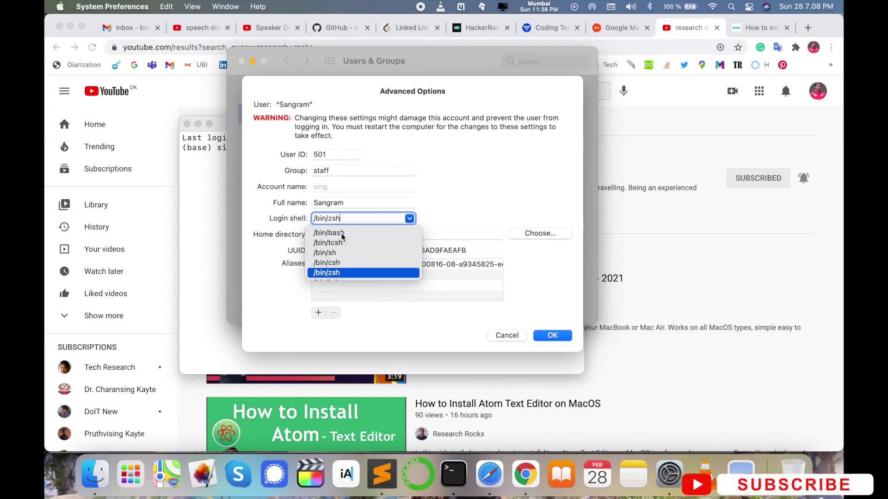
pyautogui.click(342, 233)
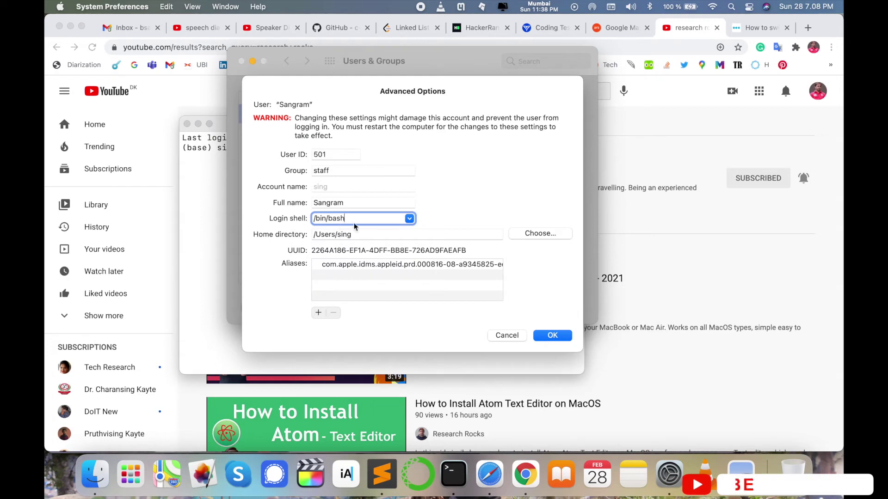
pyautogui.click(410, 219)
pyautogui.click(352, 231)
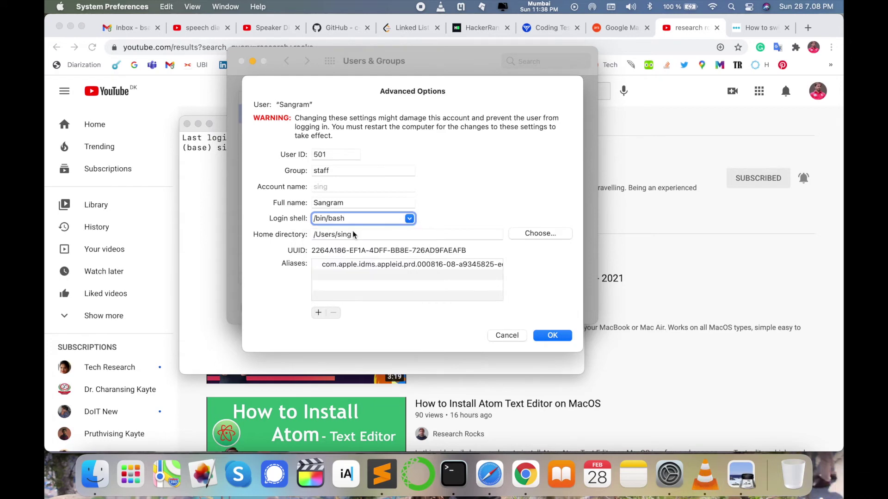
pyautogui.click(552, 335)
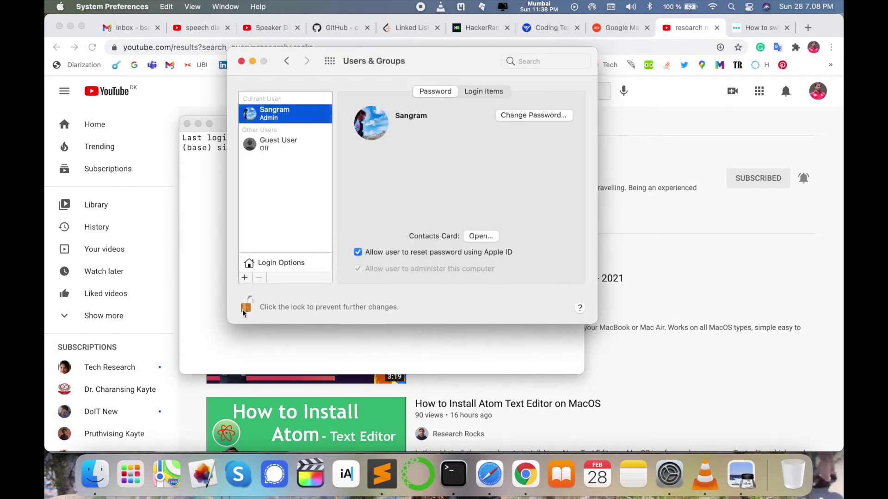
# Relock Users & Groups, quit System Preferences, and close the old zsh Terminal window.
pyautogui.click(242, 310)
pyautogui.press('super+q')
pyautogui.click(187, 124)
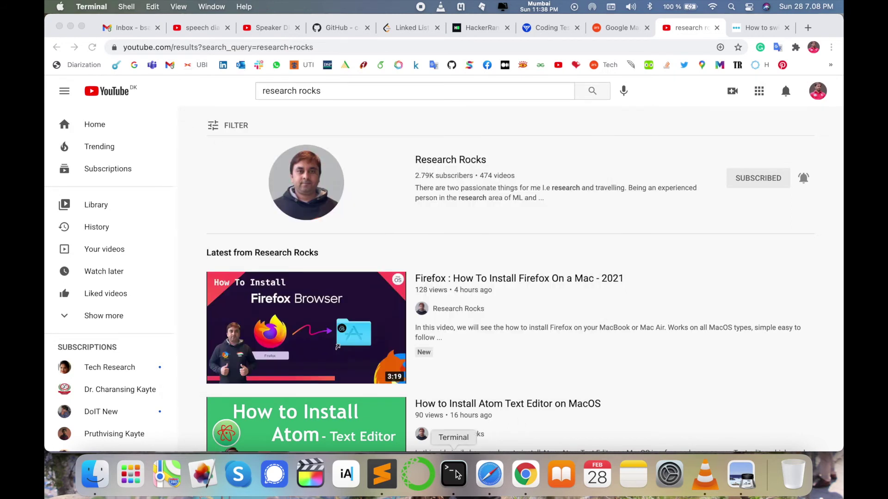
pyautogui.click(456, 475)
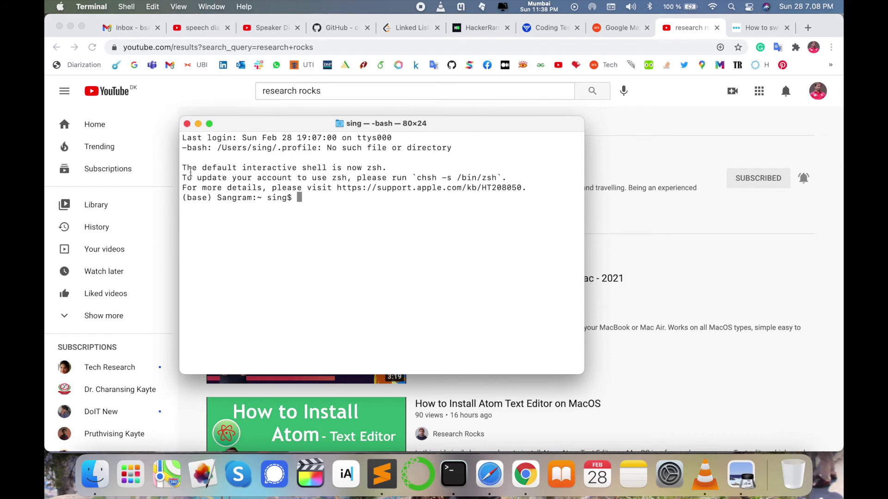
# Highlight the default-shell notice in the new bash window, then return to Chrome's YouTube page.
pyautogui.moveTo(186, 168); pyautogui.dragTo(531, 189)
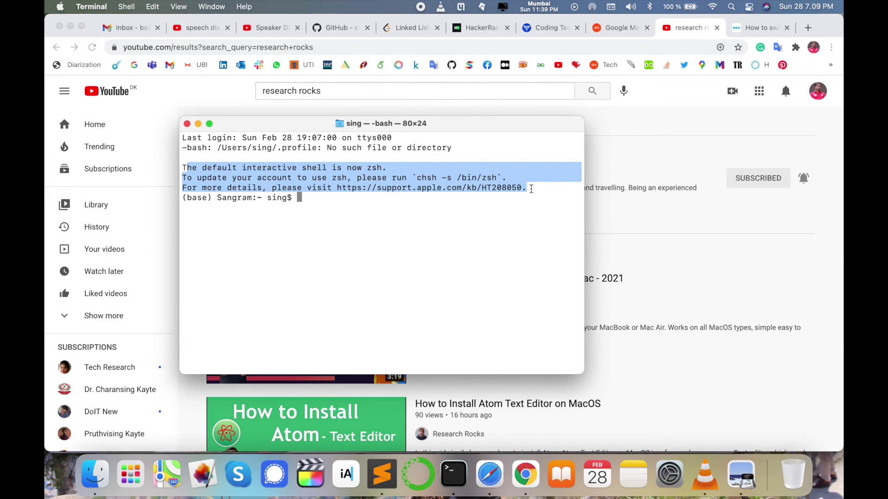
pyautogui.click(727, 232)
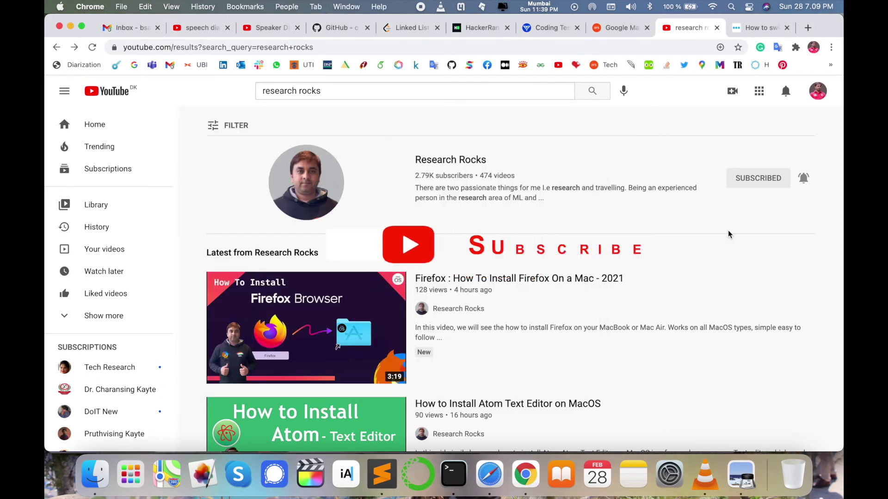